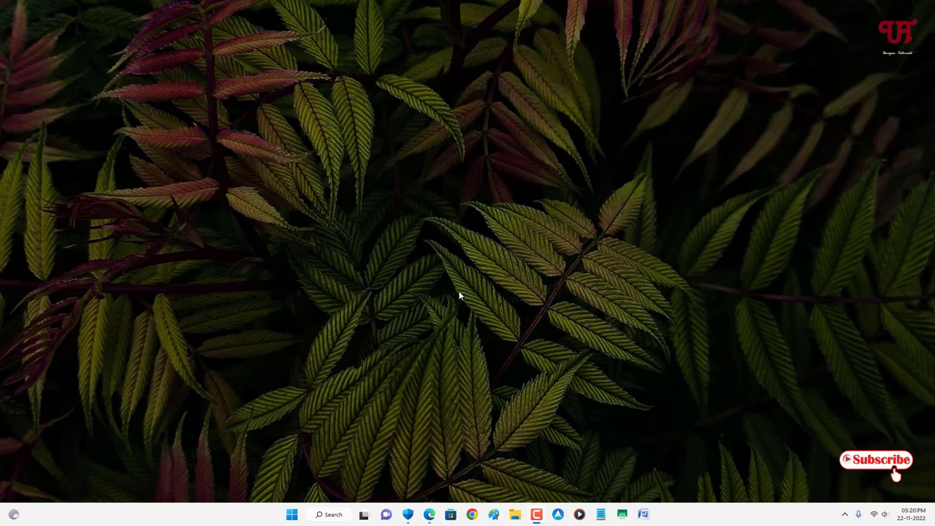
Open the softwareok.com PointerStick 6.11 page from the Google results in Edge.
{"action": "left_click", "coordinate": [431, 515]}
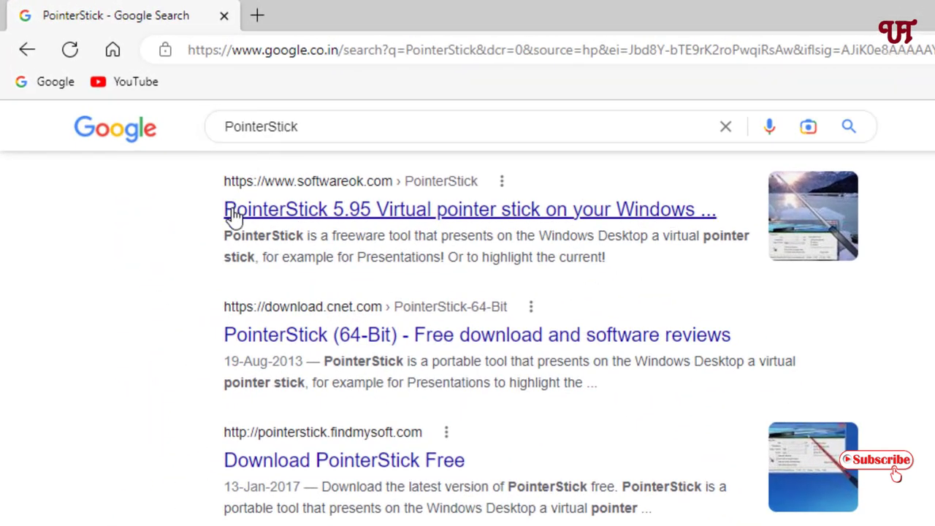
{"action": "left_click", "coordinate": [315, 214]}
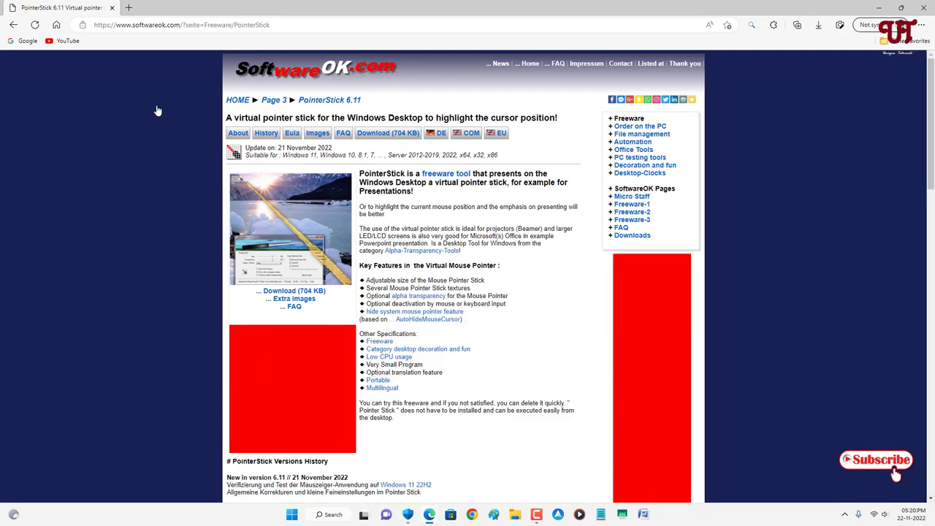
Download the 704 KB PointerStick_x64.zip archive and show it in its folder.
{"action": "left_click", "coordinate": [282, 292]}
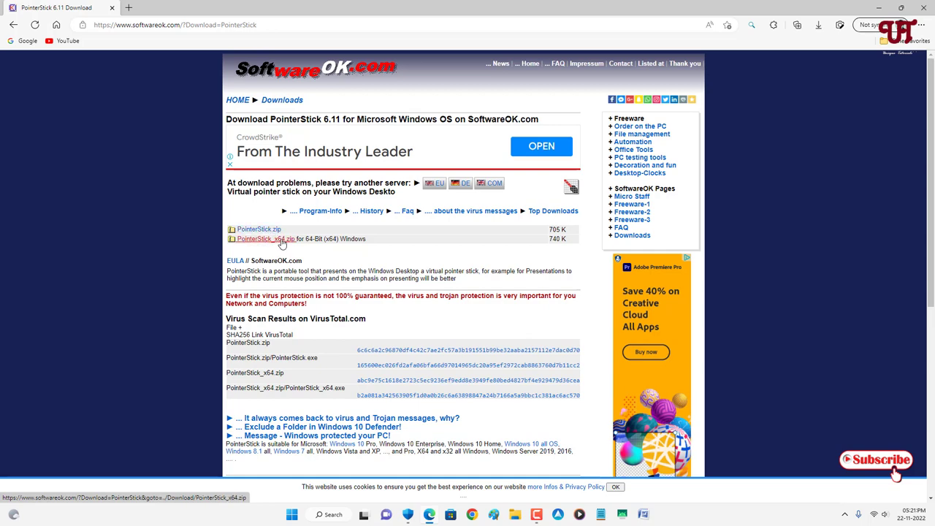
{"action": "left_click", "coordinate": [265, 239]}
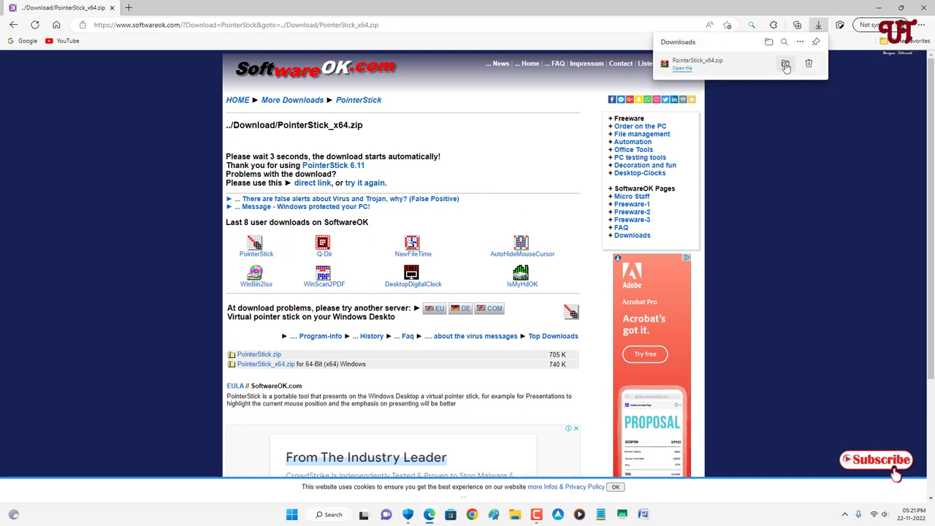
{"action": "left_click", "coordinate": [785, 66]}
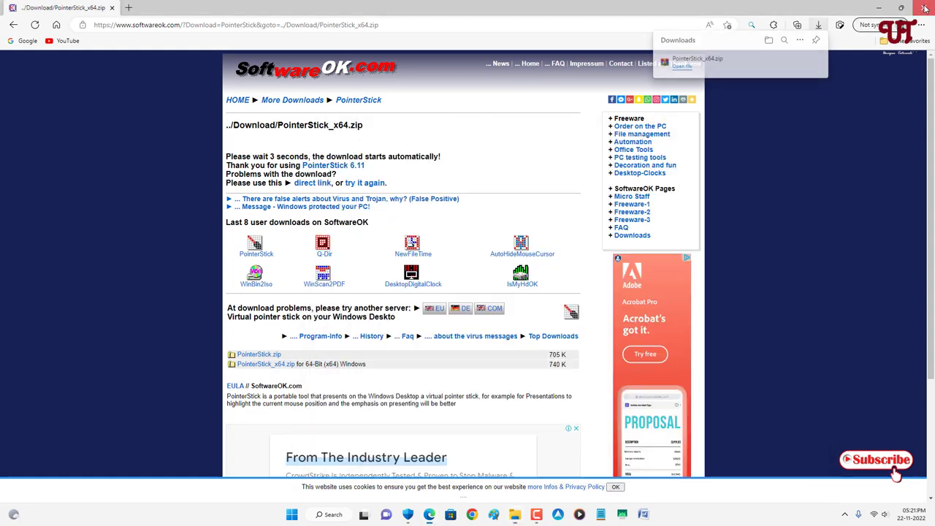
Extract PointerStick_x64.zip with WinRAR into Downloads and open the PointerStick_x64 folder.
{"action": "left_click", "coordinate": [923, 8]}
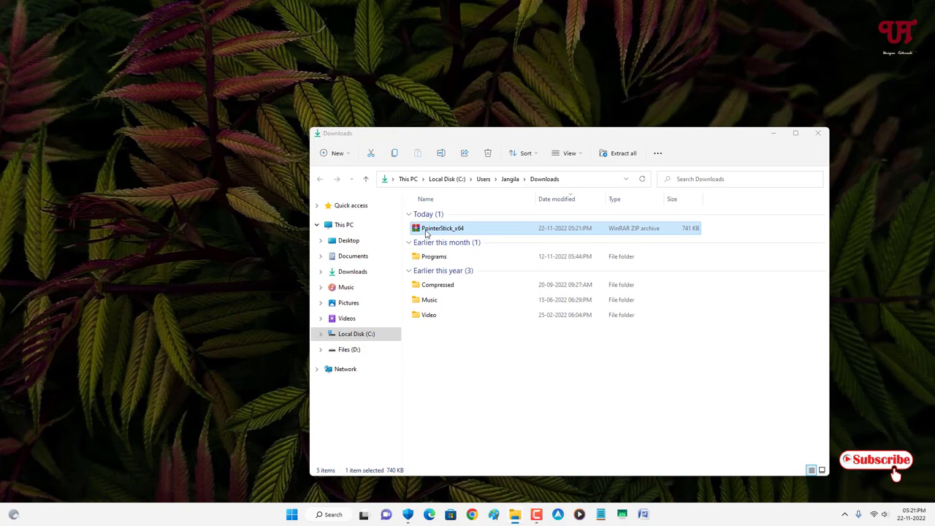
{"action": "double_click", "coordinate": [427, 231]}
{"action": "left_click", "coordinate": [88, 84]}
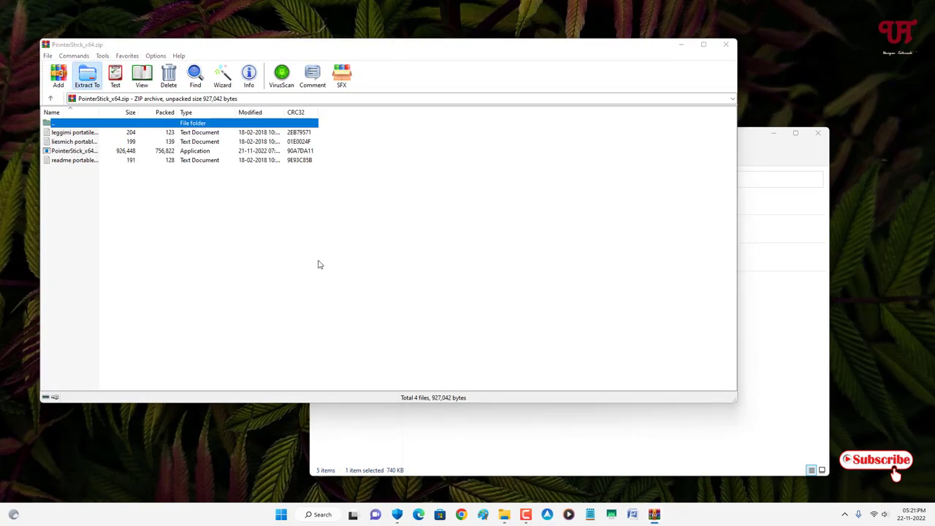
{"action": "left_click", "coordinate": [422, 328]}
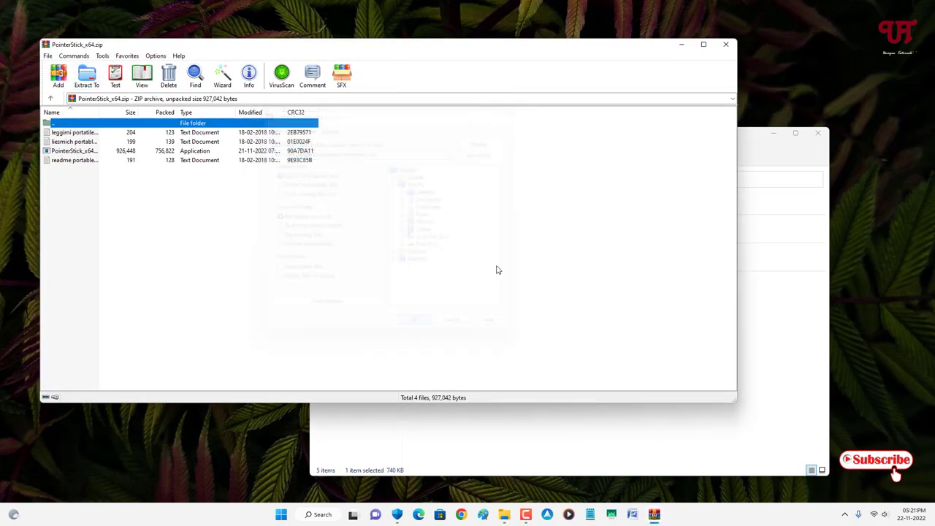
{"action": "left_click", "coordinate": [730, 47]}
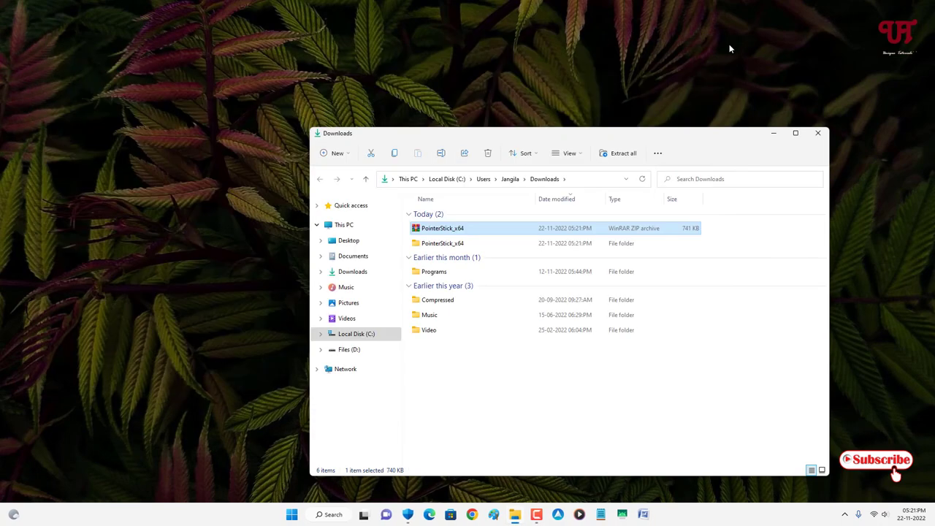
{"action": "double_click", "coordinate": [445, 244]}
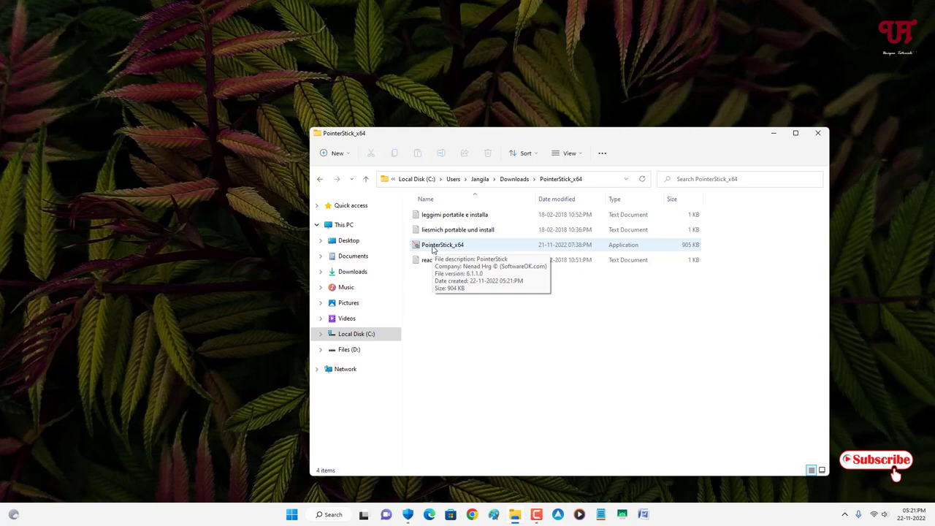
Run PointerStick_x64.exe and switch the stick texture from Crosshairs with arrows (2) to Red.
{"action": "left_click", "coordinate": [432, 247]}
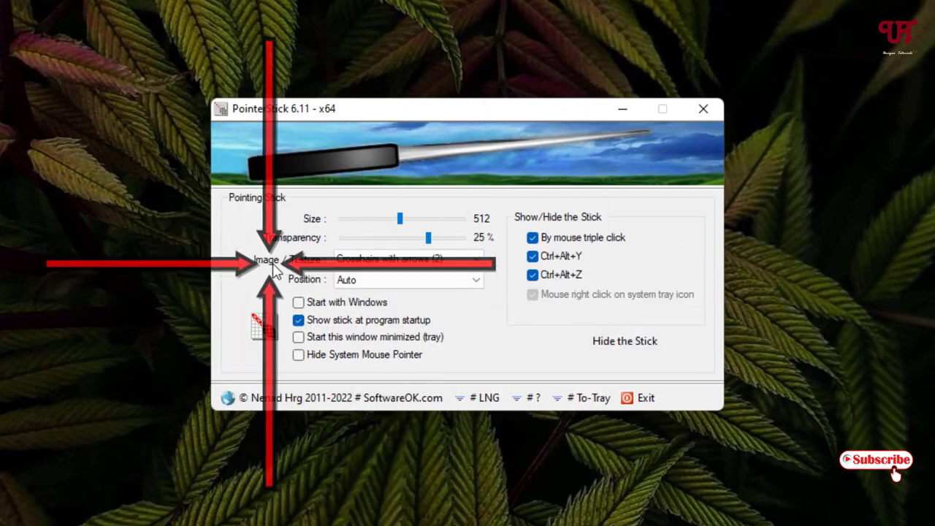
{"action": "left_click", "coordinate": [475, 261]}
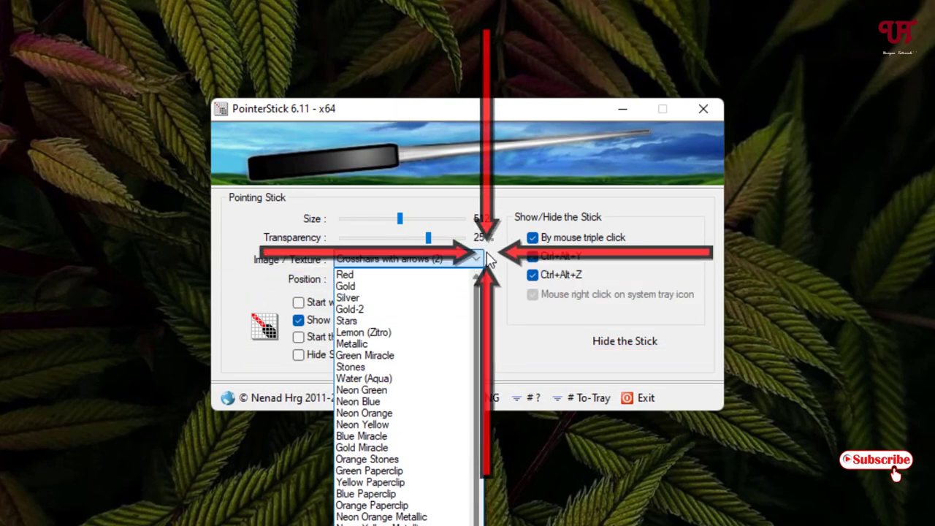
{"action": "left_click", "coordinate": [345, 274]}
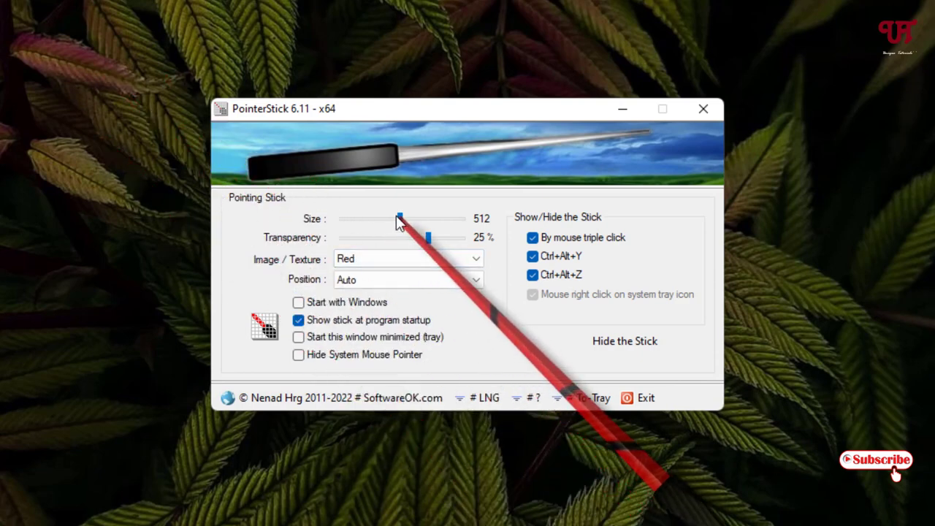
Raise the stick size from 512 to 820 and set transparency to 0 %.
{"action": "left_click_drag", "start_coordinate": [400, 221], "coordinate": [437, 219]}
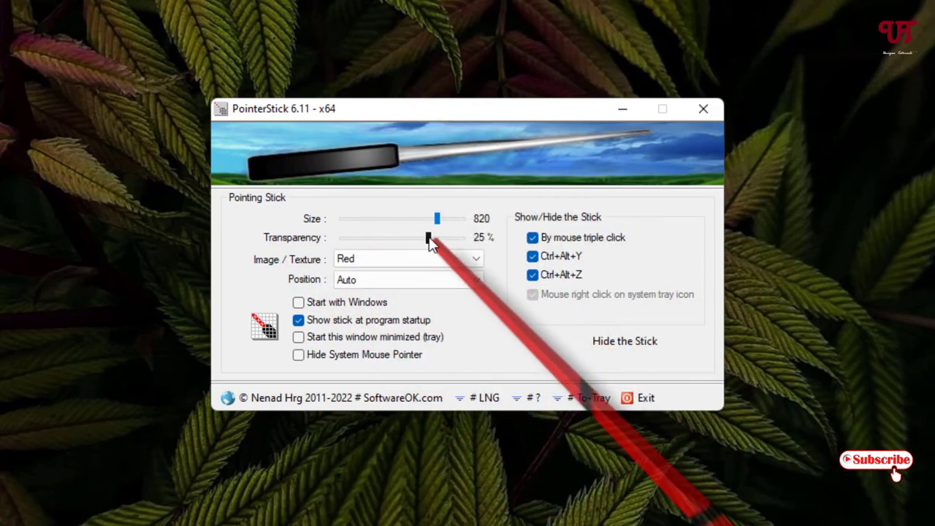
{"action": "left_click_drag", "start_coordinate": [430, 243], "coordinate": [475, 236]}
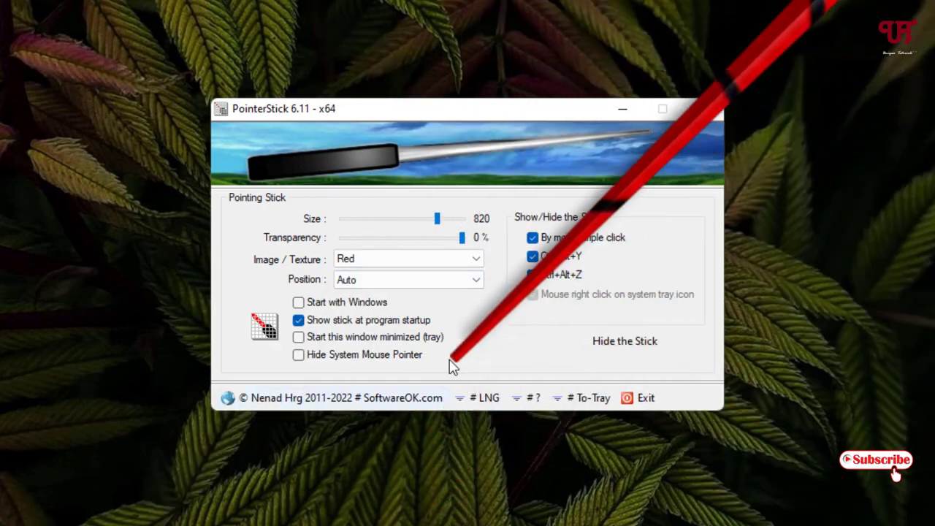
Set the stick's Position to Bottom right, after briefly reverting to Auto.
{"action": "left_click", "coordinate": [459, 285]}
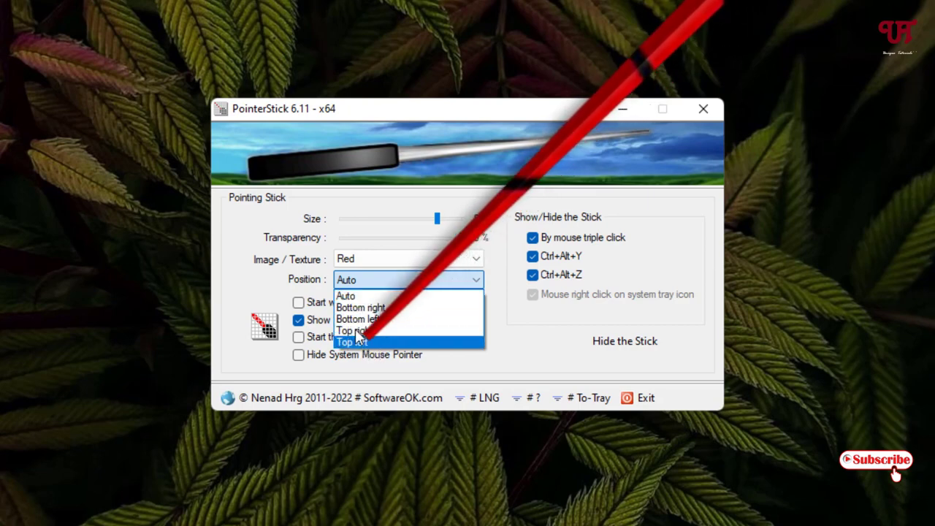
{"action": "left_click", "coordinate": [363, 308]}
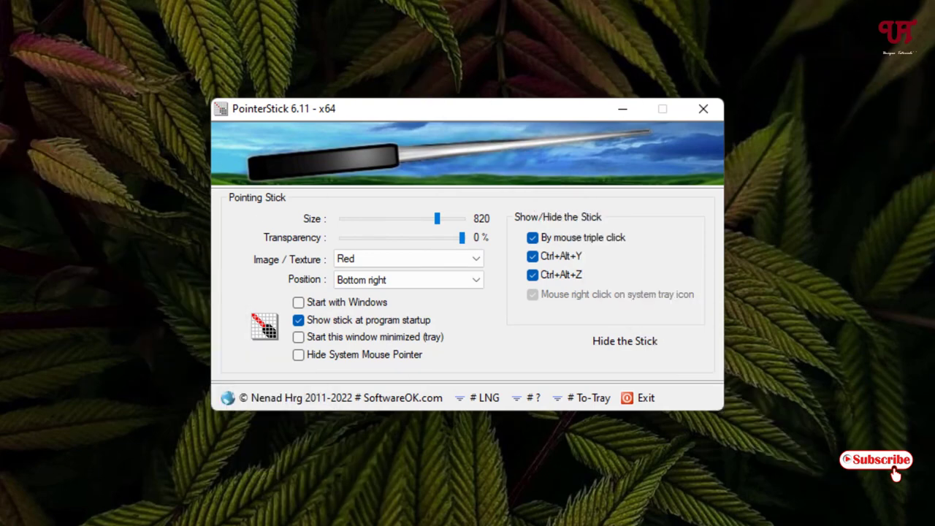
{"action": "left_click", "coordinate": [446, 281]}
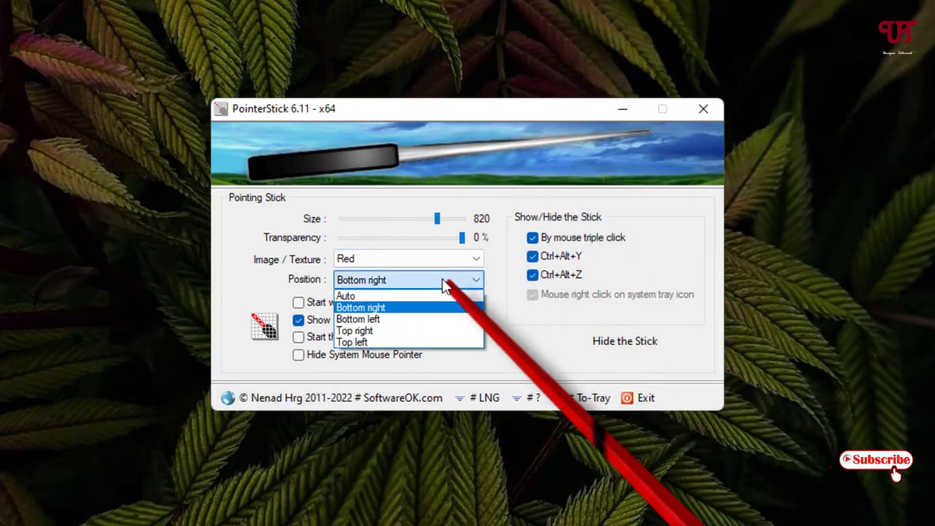
{"action": "left_click", "coordinate": [397, 295]}
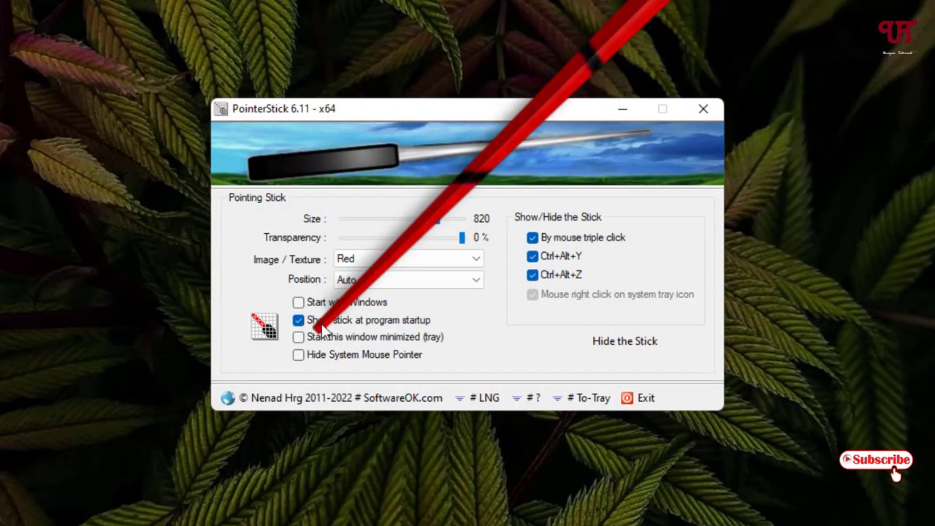
{"action": "left_click", "coordinate": [362, 281]}
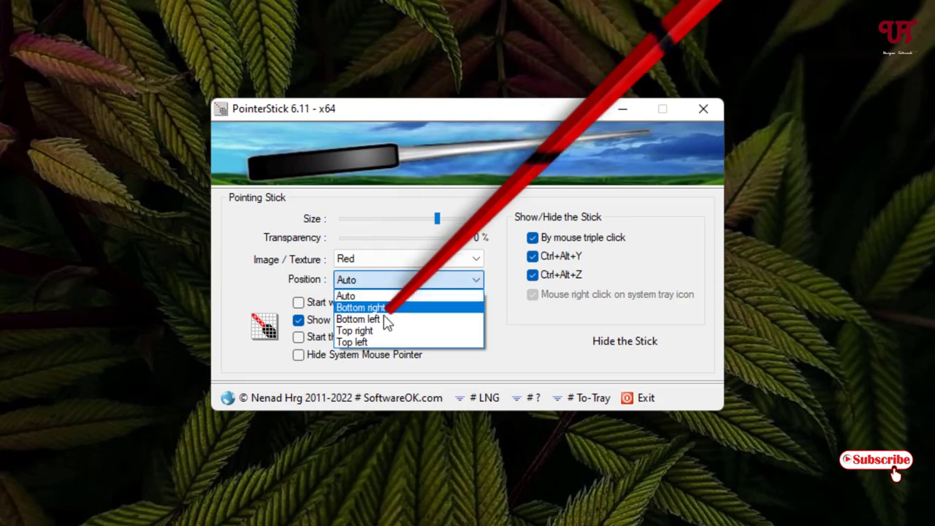
{"action": "left_click", "coordinate": [392, 307]}
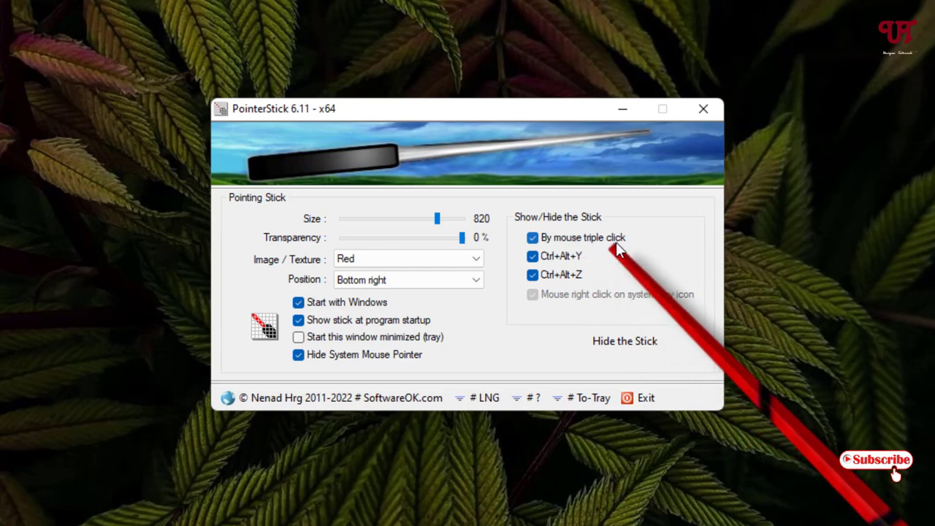
{"action": "triple_click", "coordinate": [796, 167]}
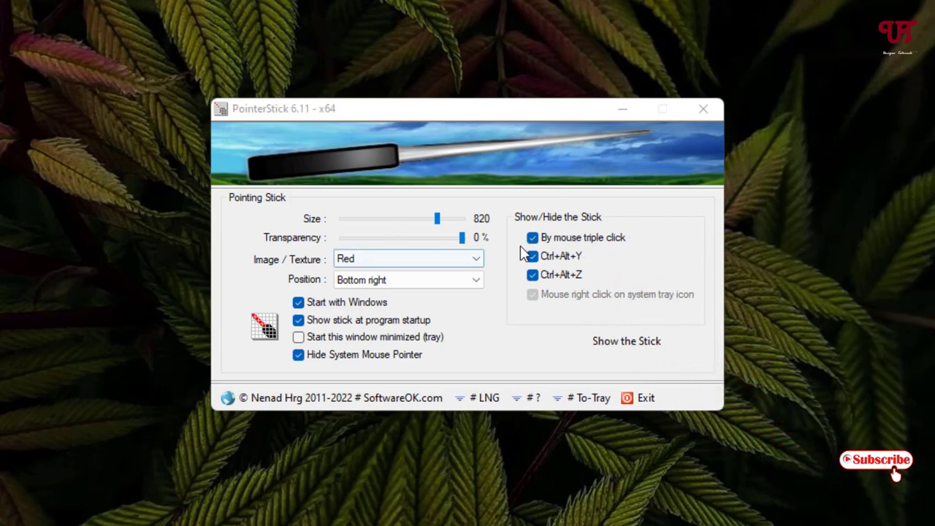
{"action": "triple_click", "coordinate": [777, 195]}
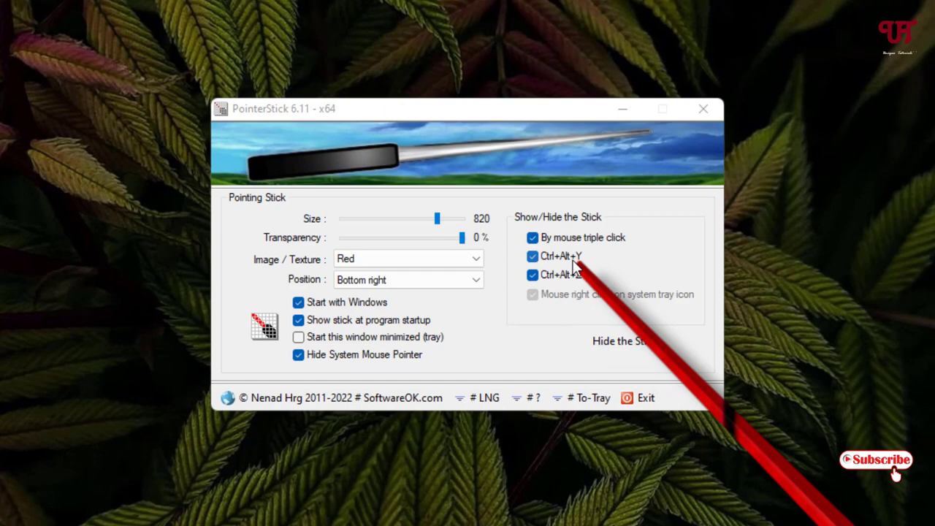
{"action": "key", "text": "ctrl+alt+y"}
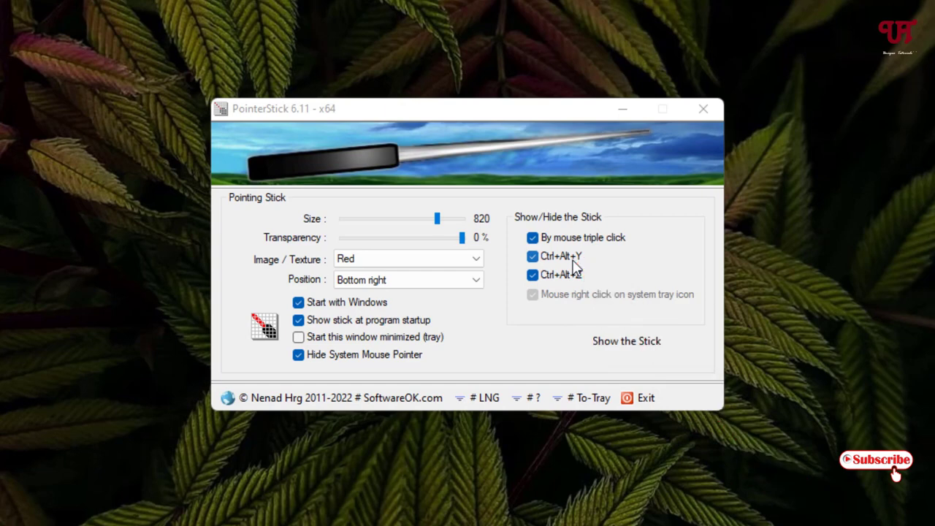
{"action": "key", "text": "ctrl+alt+y"}
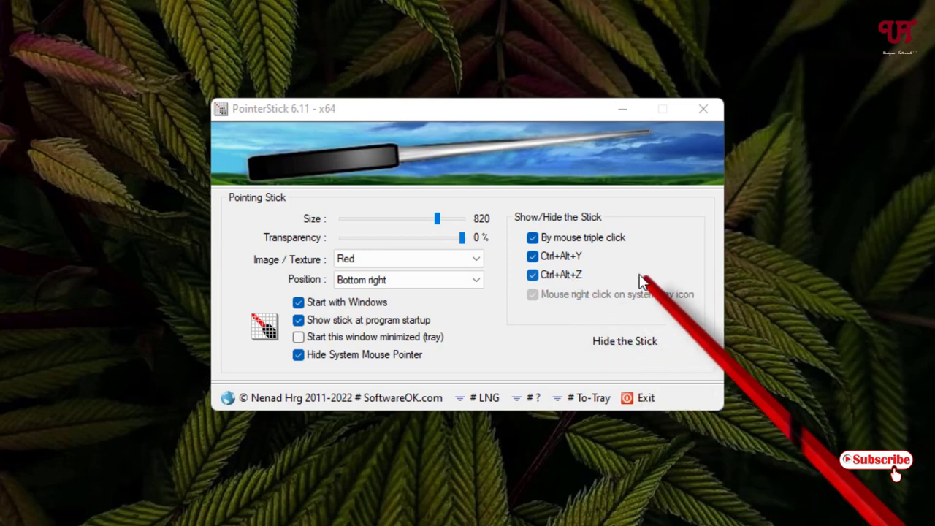
{"action": "key", "text": "ctrl+alt+y"}
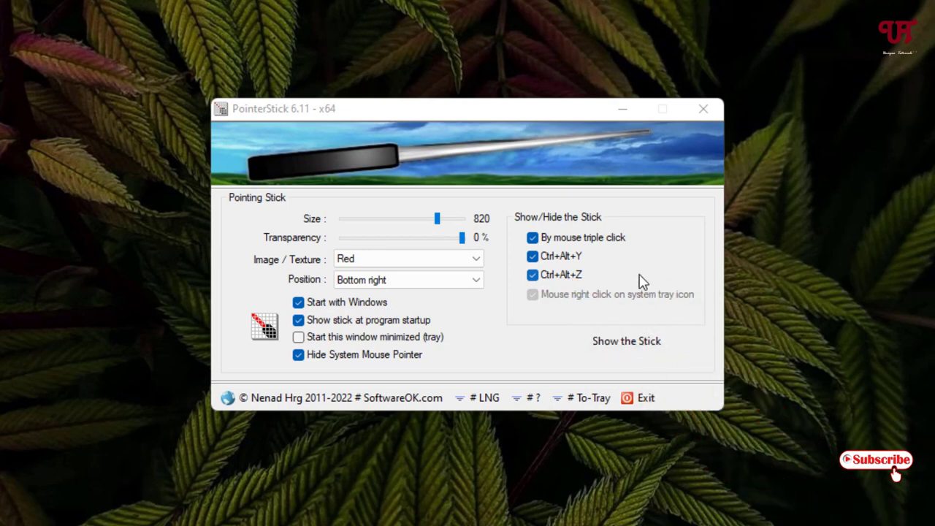
{"action": "key", "text": "ctrl+alt+y"}
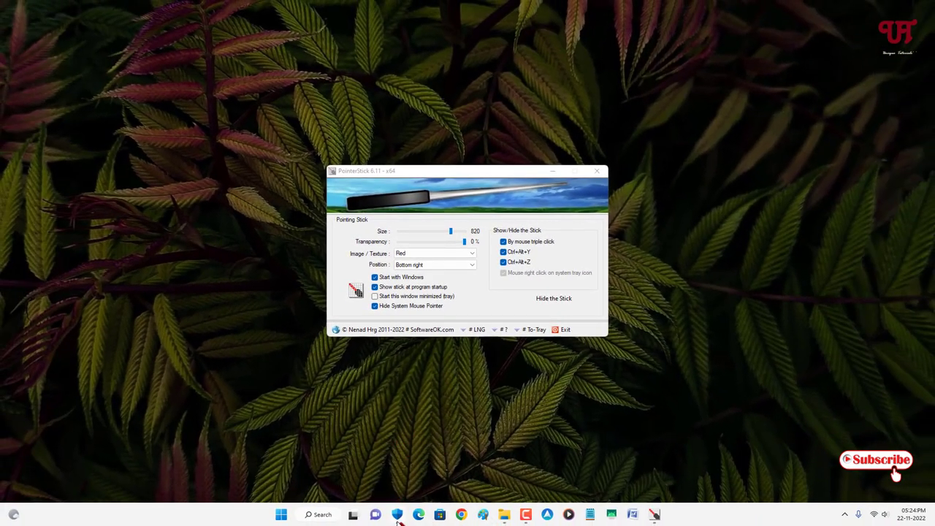
Test the red stick over Windows Security, close it, then exit PointerStick.
{"action": "left_click", "coordinate": [398, 517]}
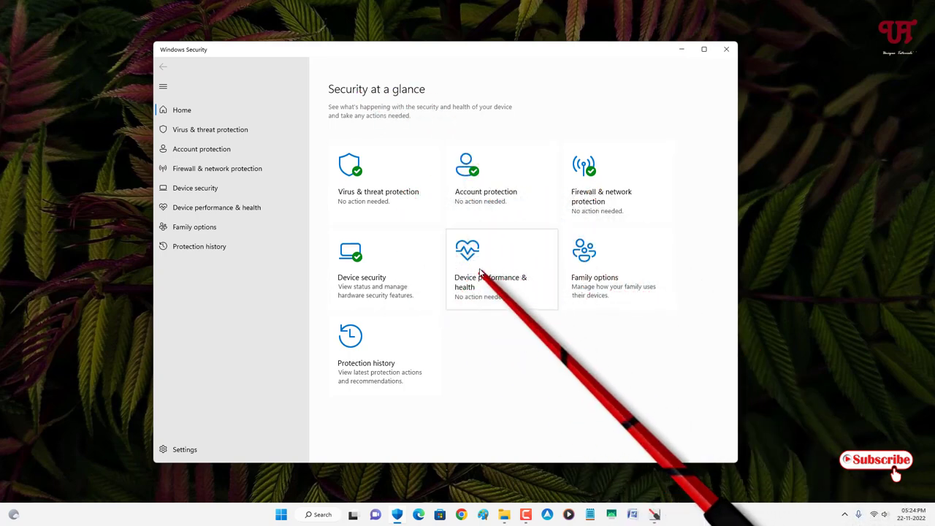
{"action": "left_click", "coordinate": [726, 49]}
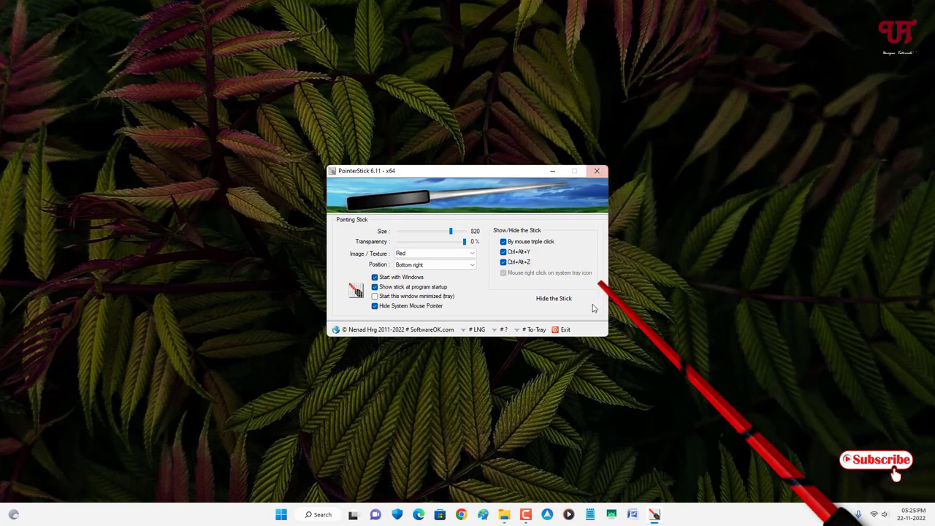
{"action": "left_click", "coordinate": [563, 329]}
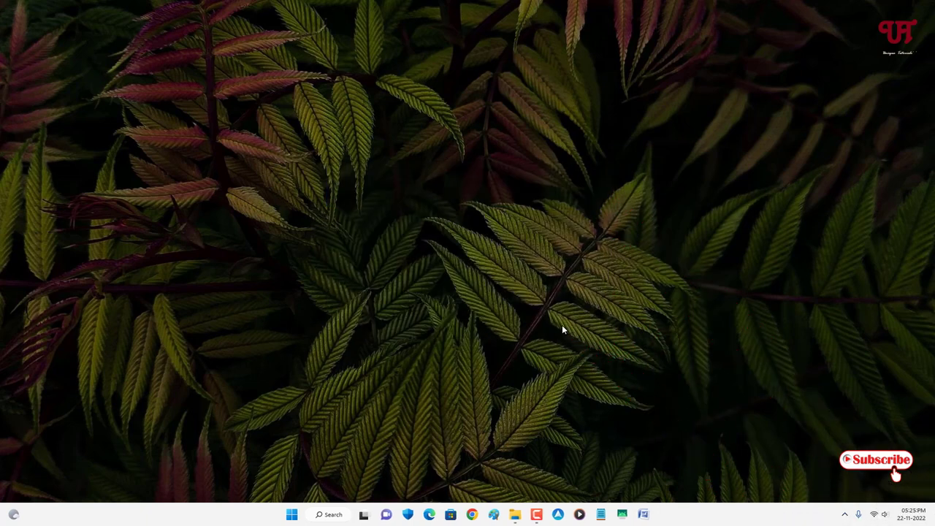